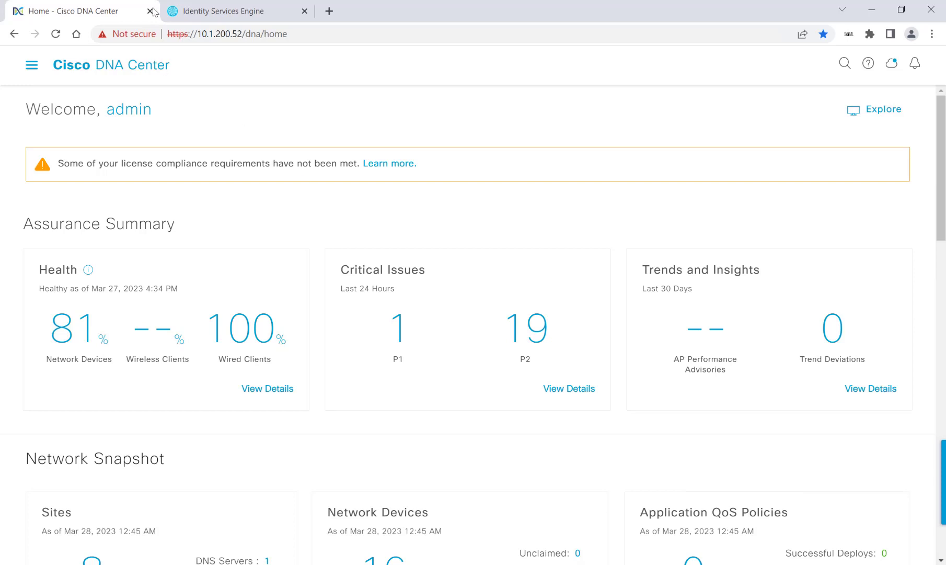
Step: Open the Building 4 fabric site's Host Onboarding page from Provision > Fabric Sites
left_click(32, 66)
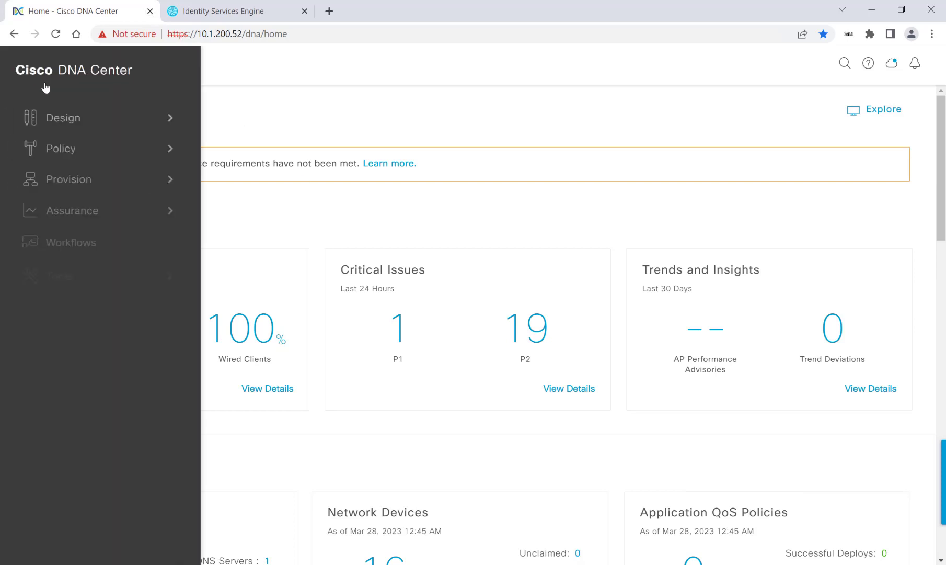
left_click(73, 180)
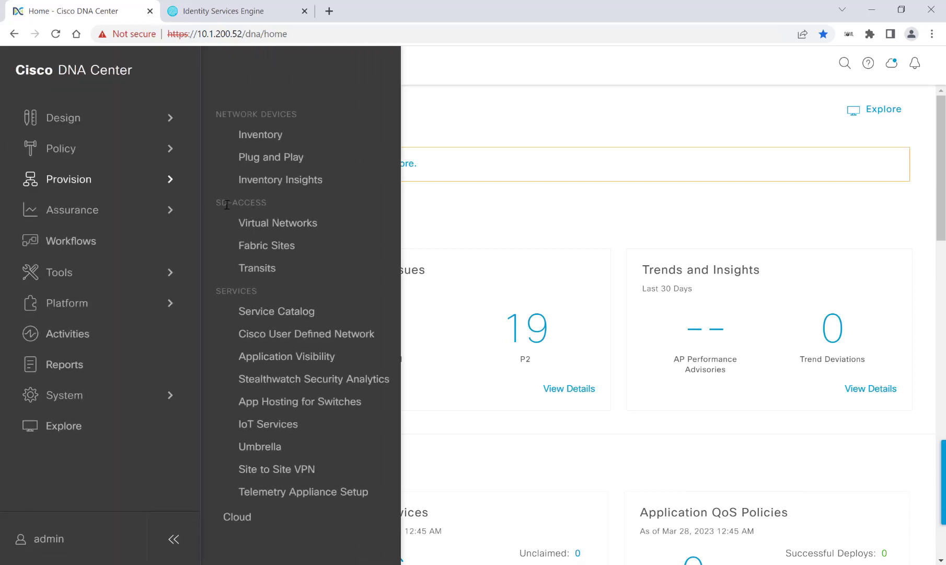
left_click(272, 250)
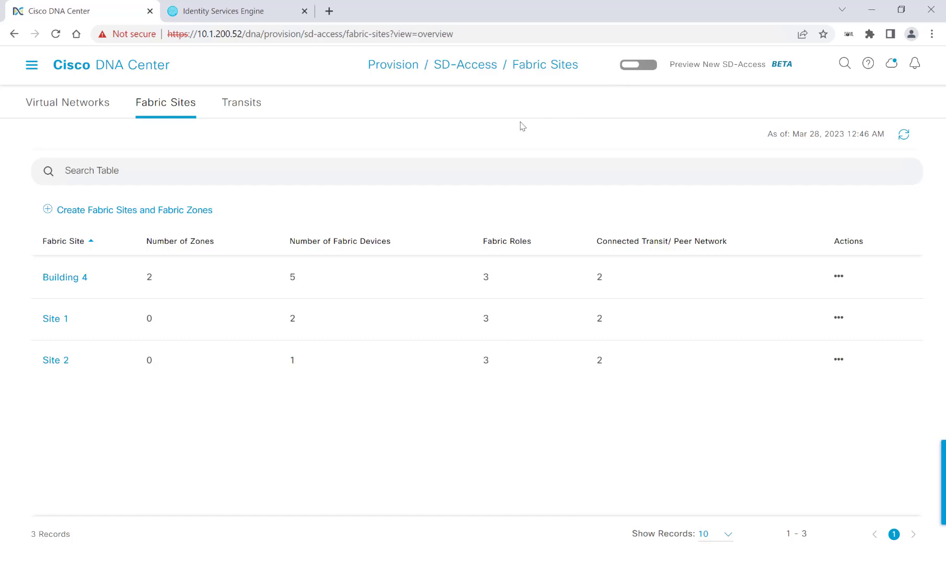
left_click(84, 280)
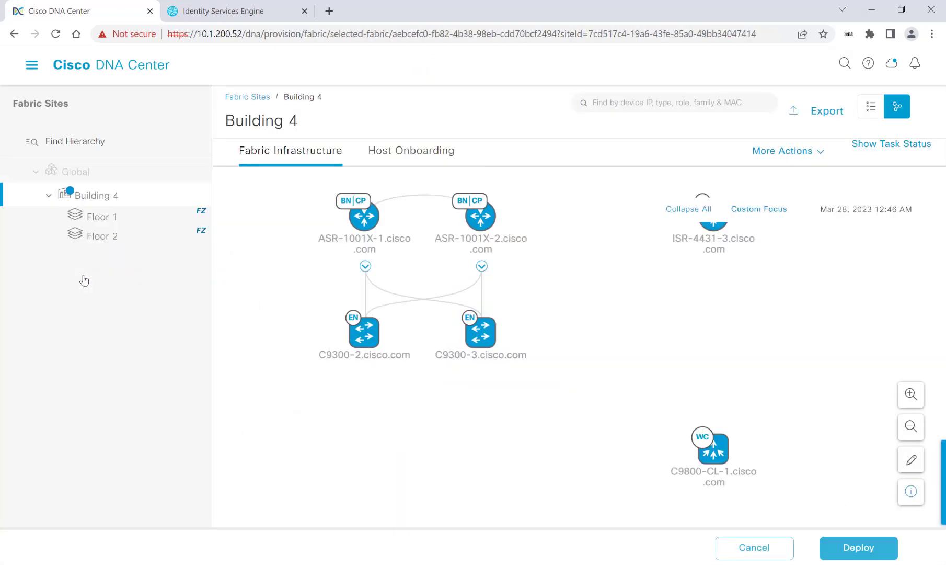
left_click(421, 155)
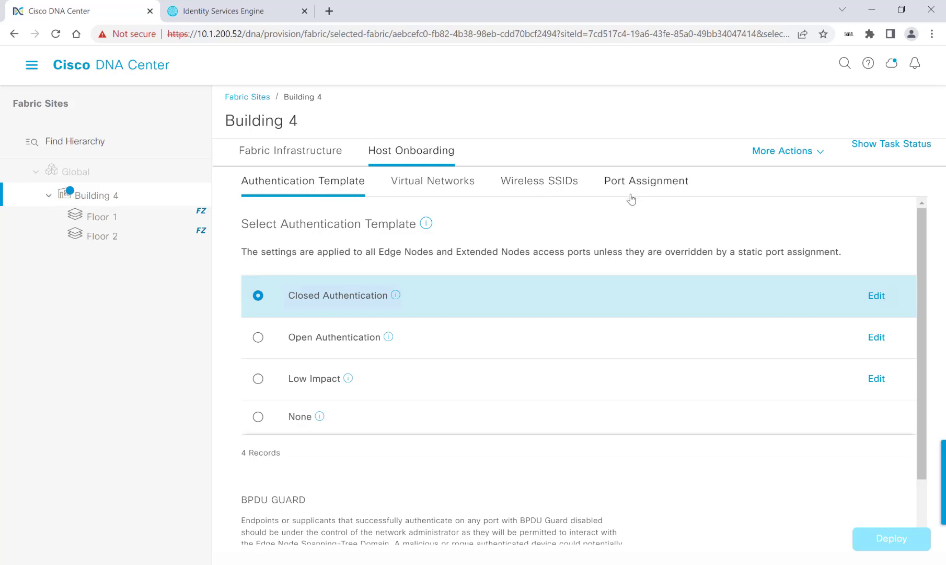
Step: Turn on Preview New SD-Access and open Building 4 from the fabric sites table
left_click(264, 98)
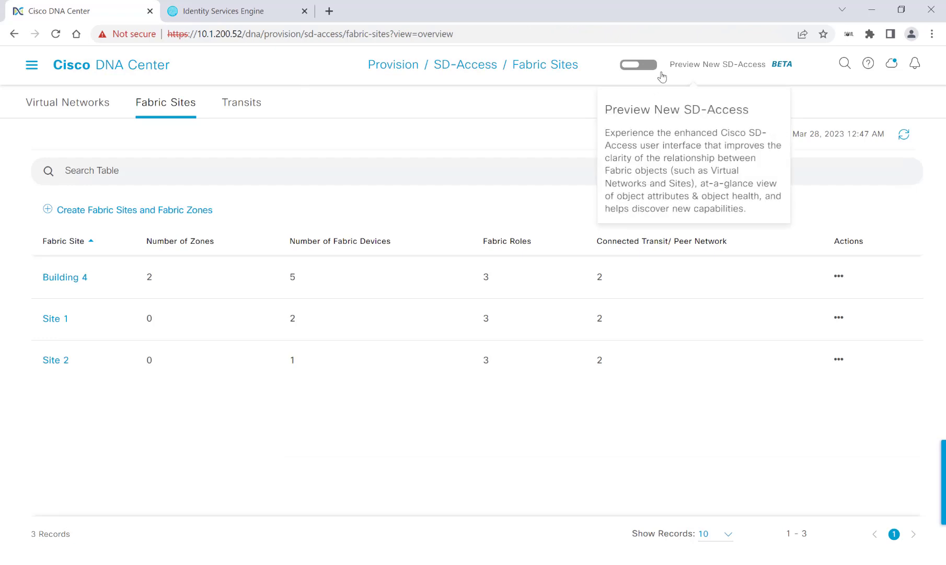
left_click(649, 75)
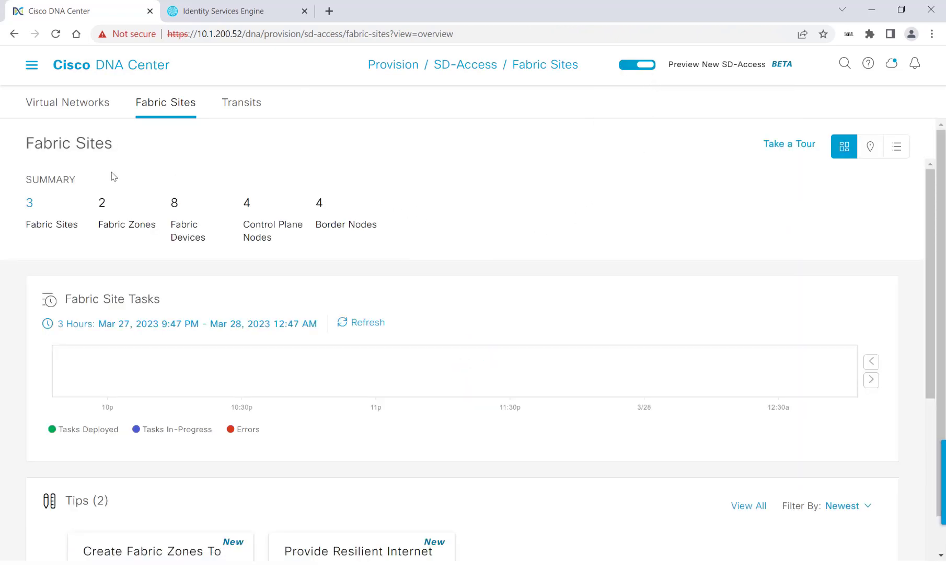
left_click(29, 204)
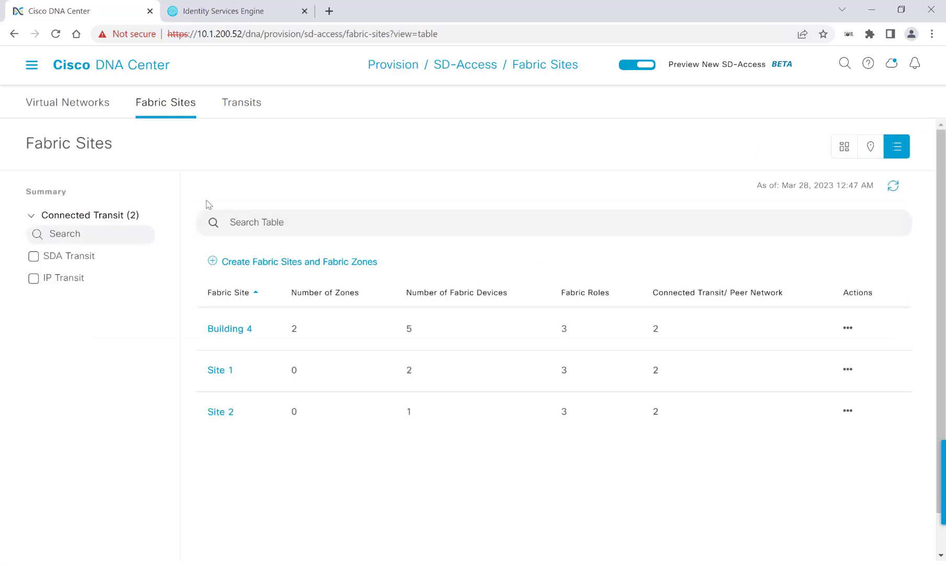
left_click(239, 330)
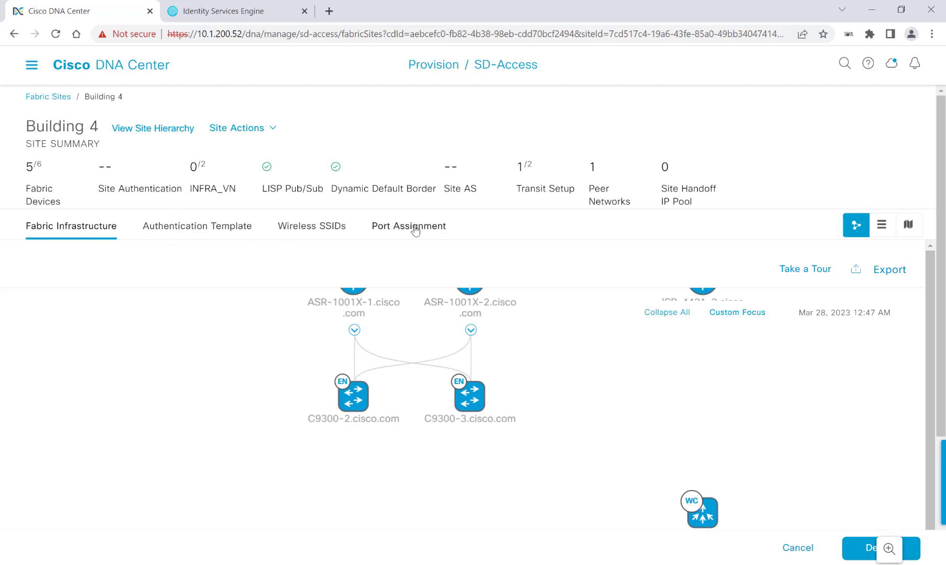
Step: Browse the preview's Virtual Networks and Fabric Sites pages, then turn the preview off
left_click(32, 67)
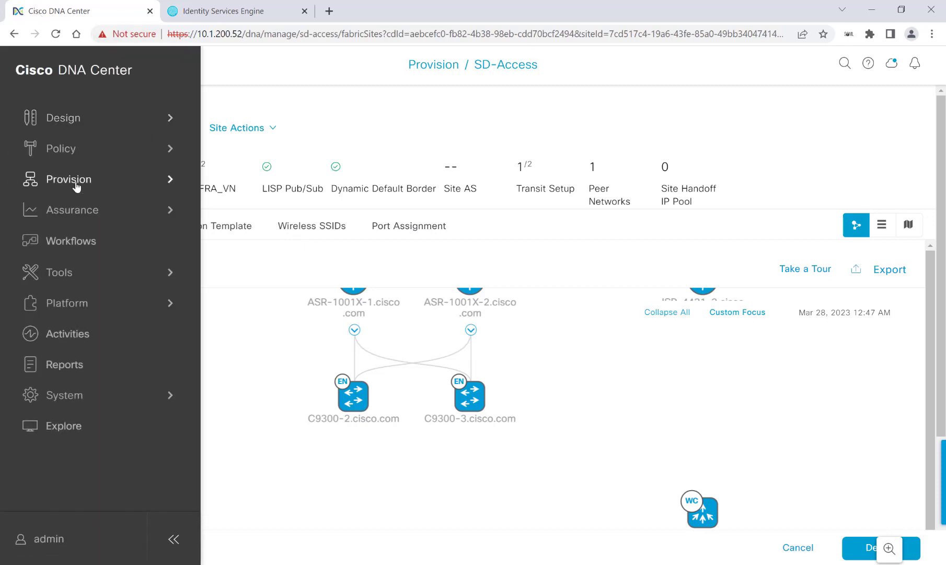
left_click(77, 183)
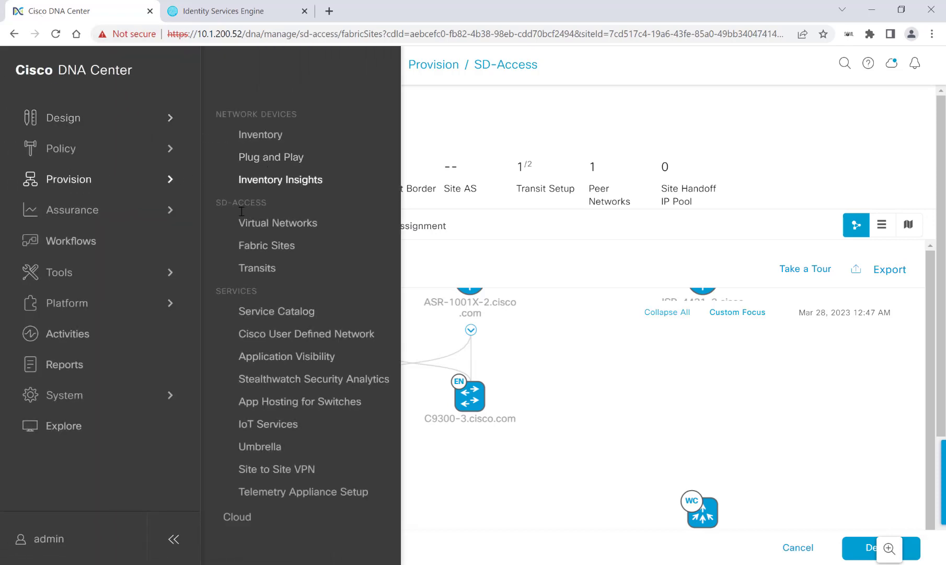
left_click(272, 224)
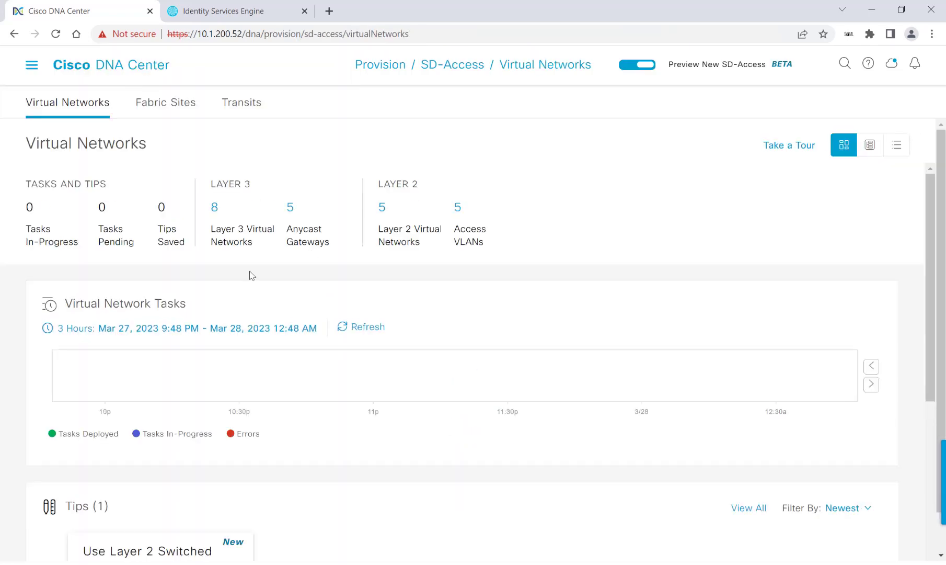
left_click(159, 103)
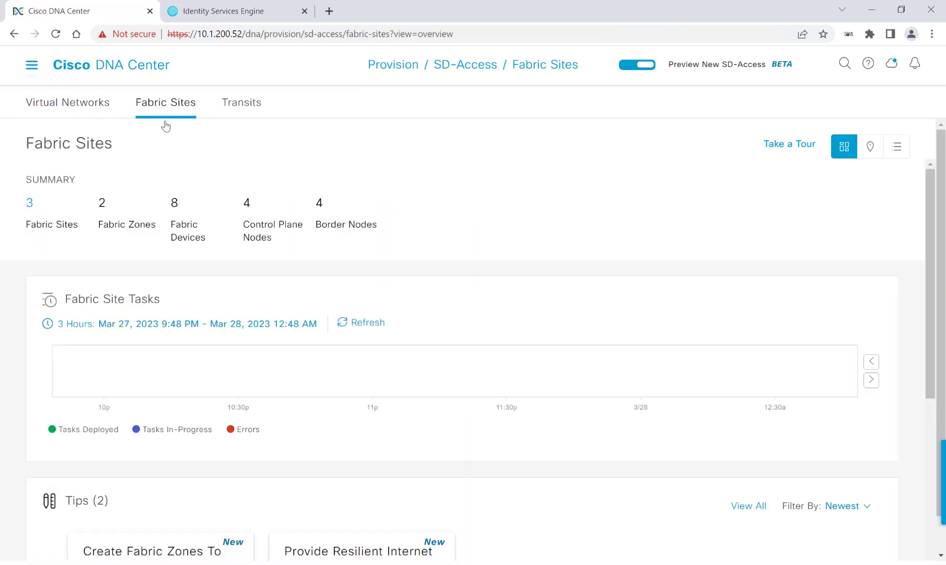
left_click(642, 70)
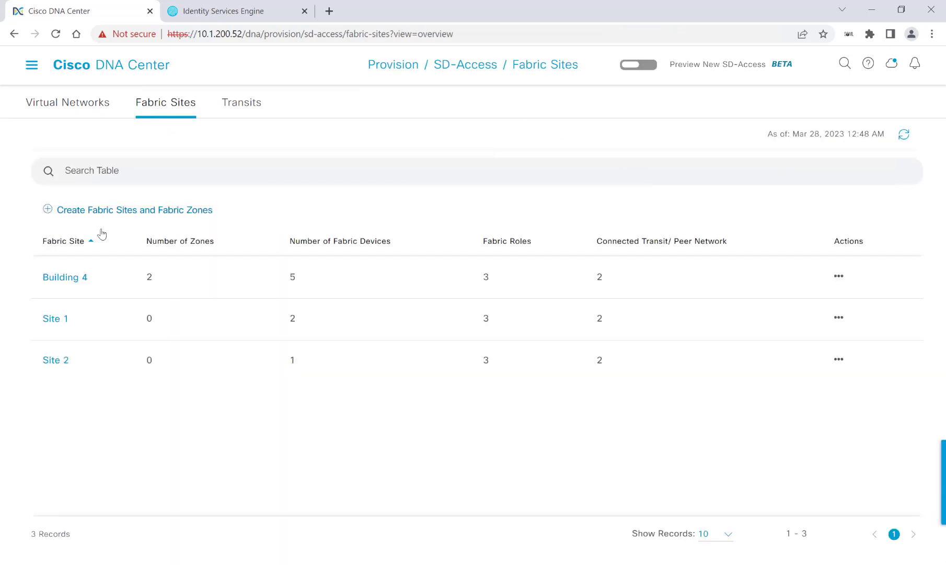
Step: Show Building 4's host onboarding virtual networks: BMS_VN, CAMPUS_VN, Campus_Guest, INFRA_VN and IOT
left_click(74, 282)
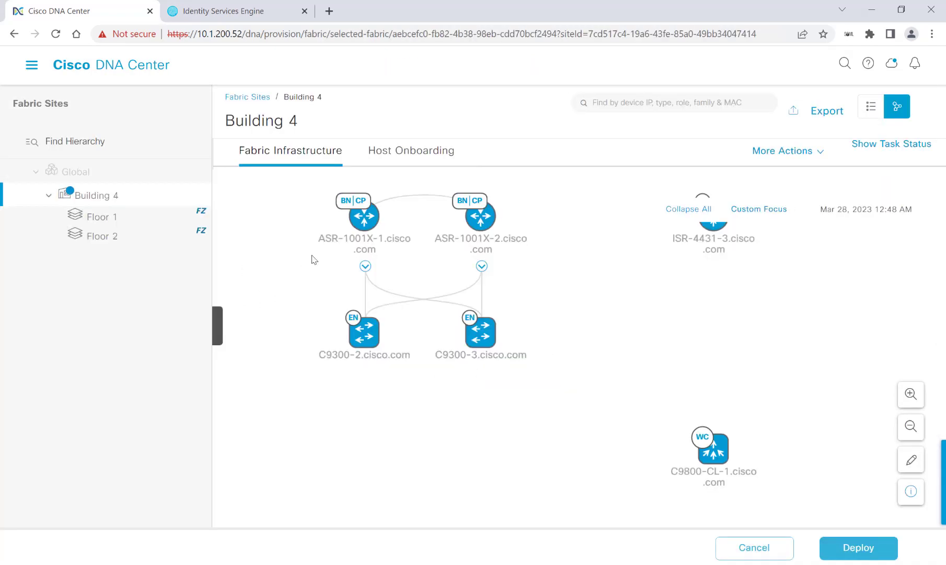
left_click(419, 151)
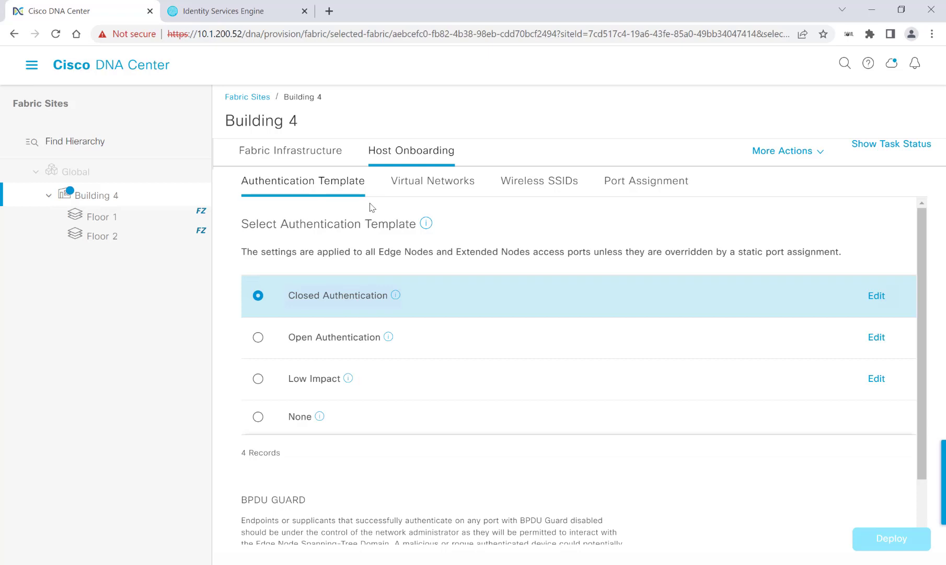
left_click(418, 189)
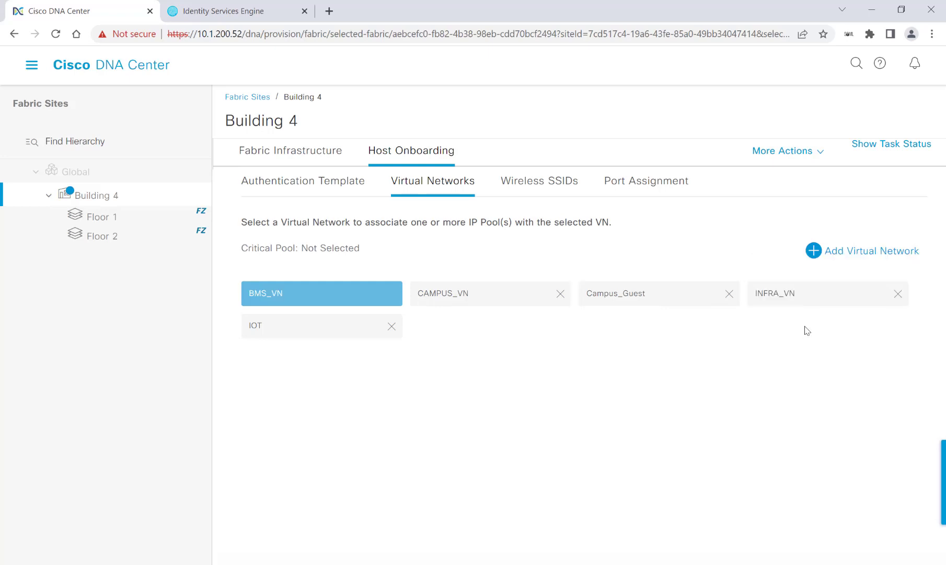
Step: Add the B4-AP pool (172.16.4.0/24) to INFRA_VN as AP type, VLAN INFRA_1, and deploy
left_click(805, 297)
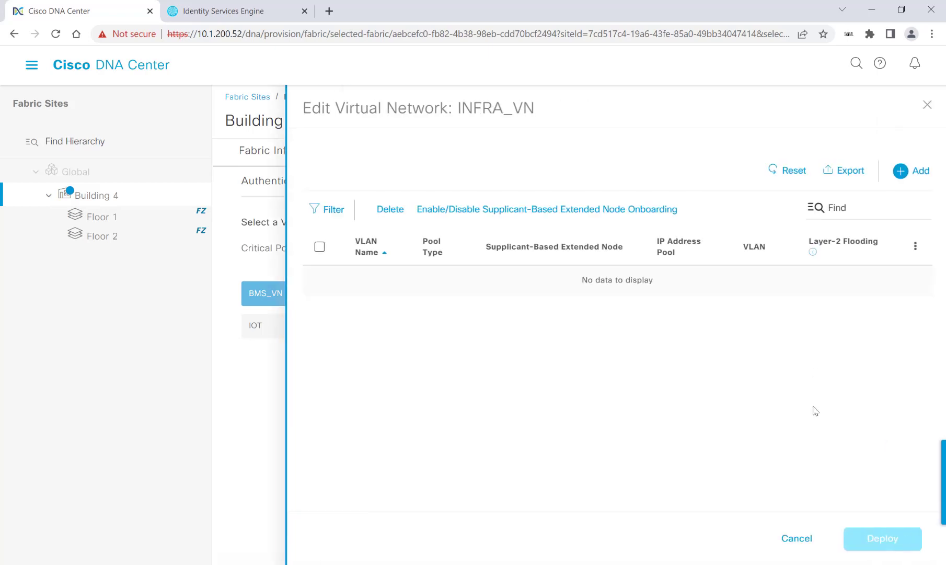
left_click(908, 177)
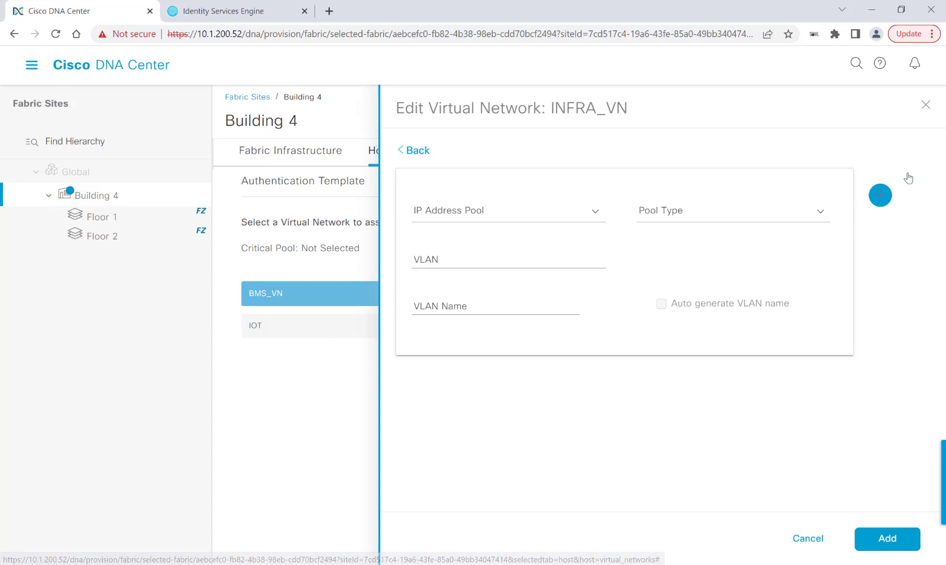
left_click(586, 214)
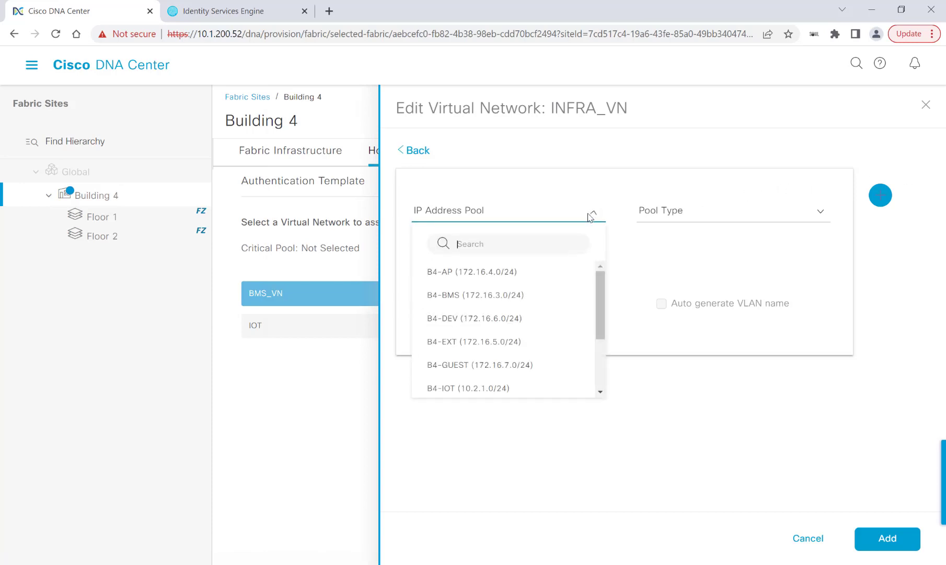
left_click(514, 273)
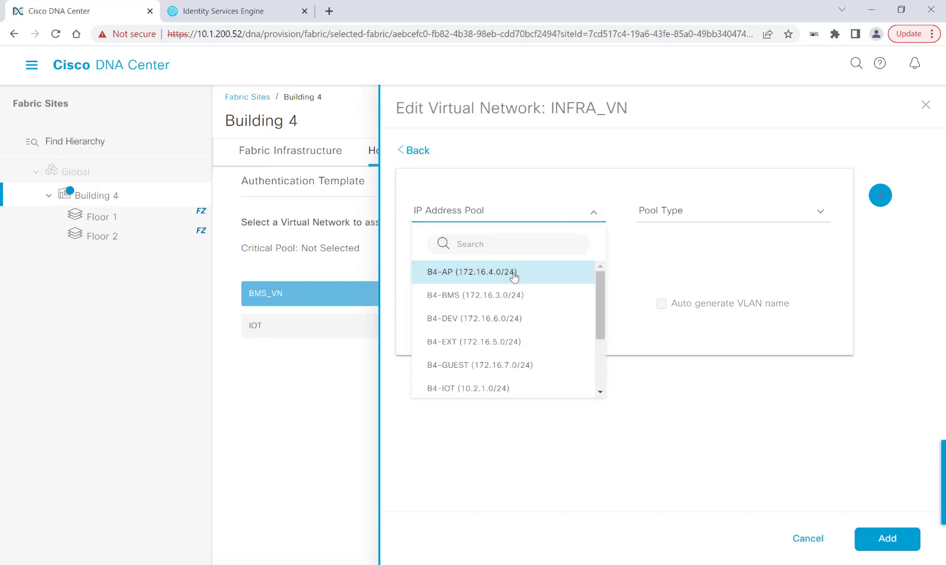
left_click(682, 214)
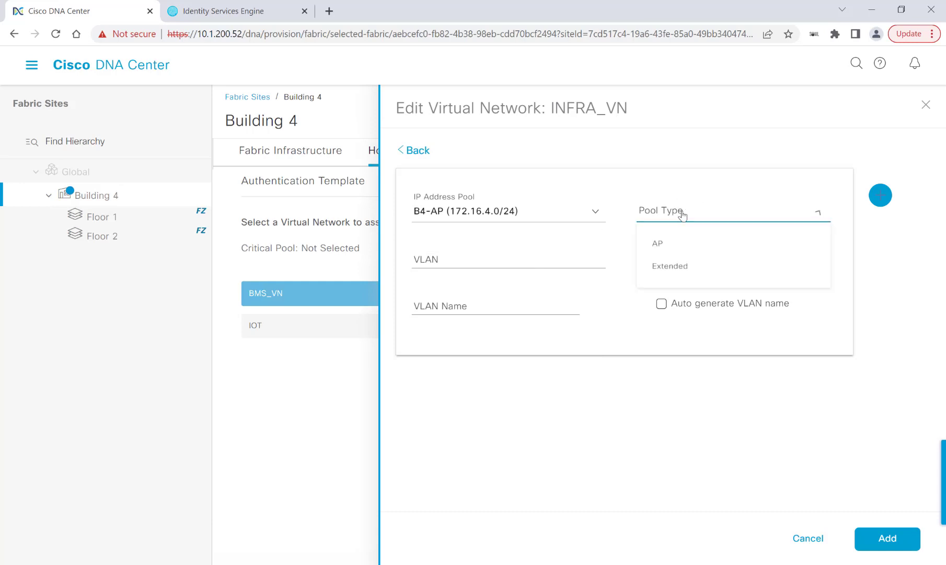
left_click(670, 250)
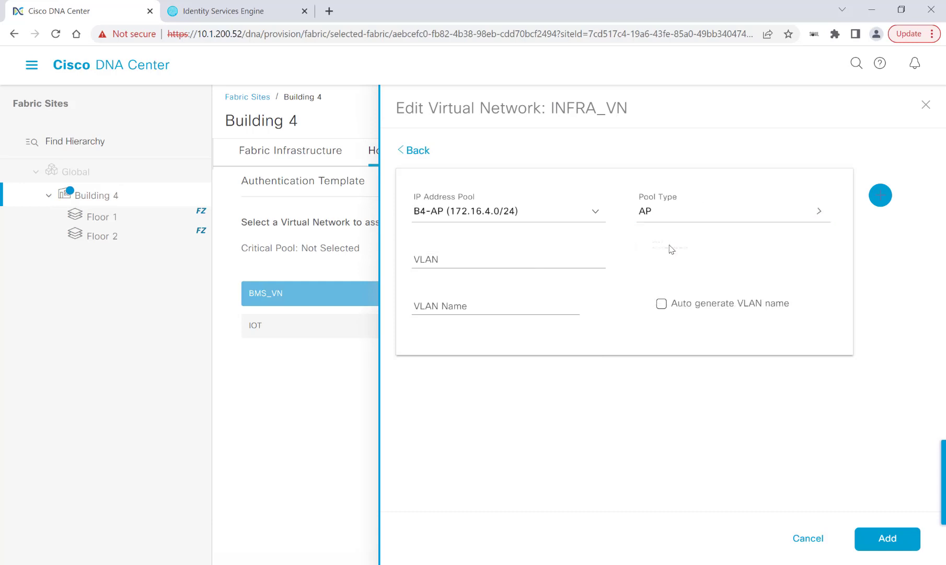
left_click(507, 313)
type("INFRA_1")
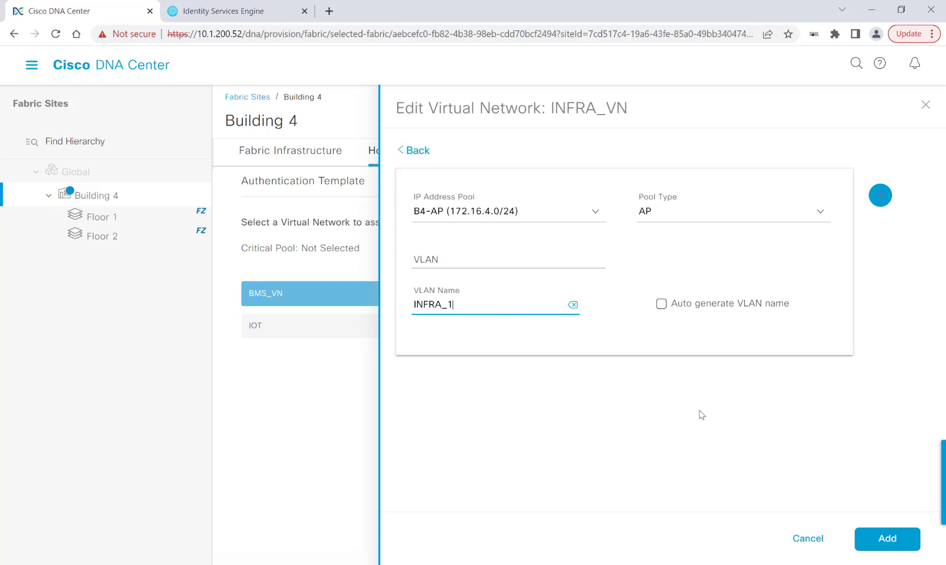
left_click(885, 544)
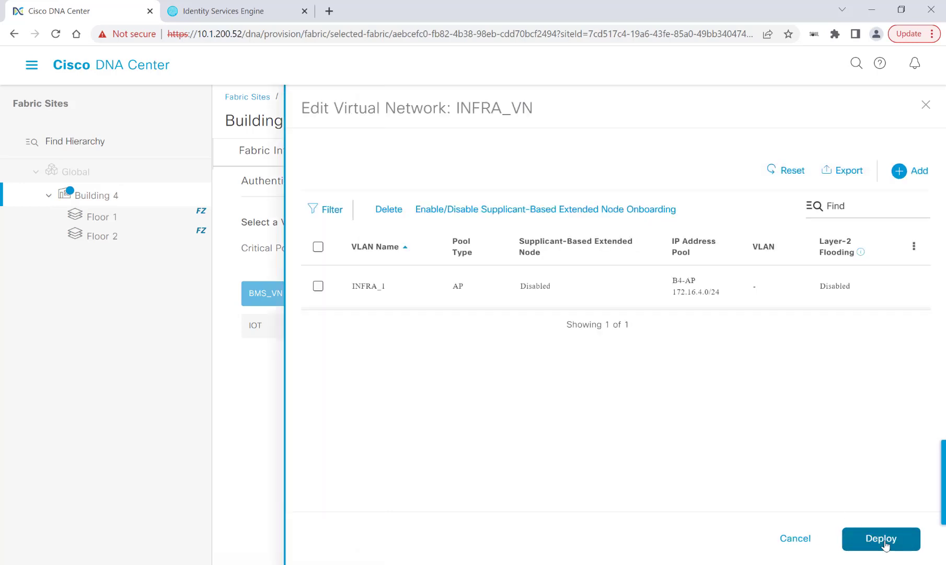
left_click(885, 543)
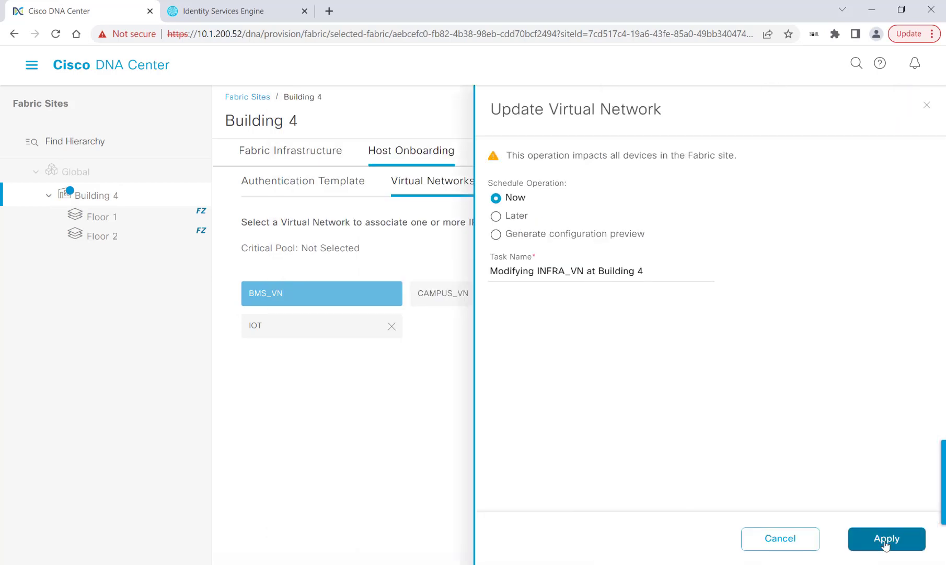
left_click(885, 544)
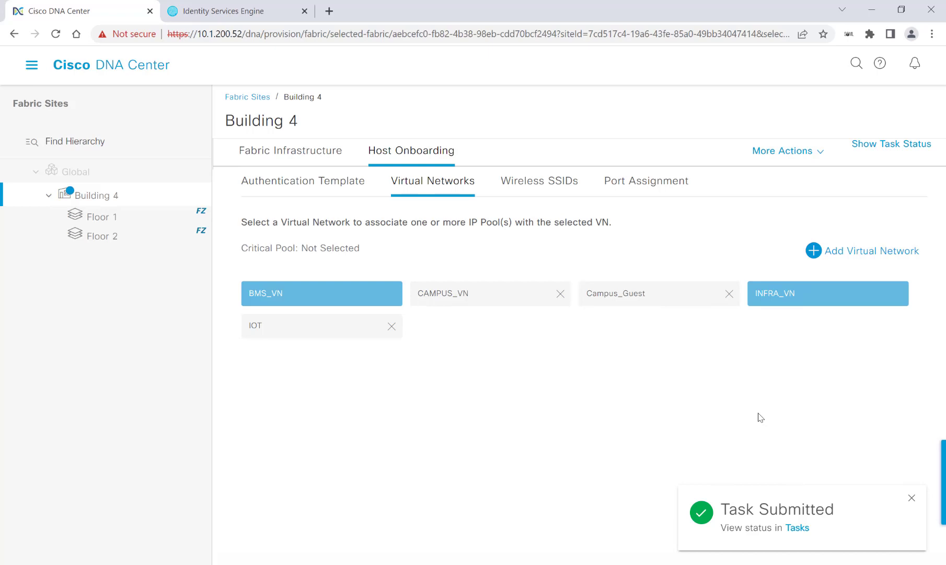
Step: Bind the B4-IOT pool to IOT with an auto-generated VLAN name and Data traffic, and deploy
left_click(335, 326)
left_click(913, 190)
left_click(592, 250)
scroll(469, 374, "up", 2)
left_click(521, 345)
left_click(662, 345)
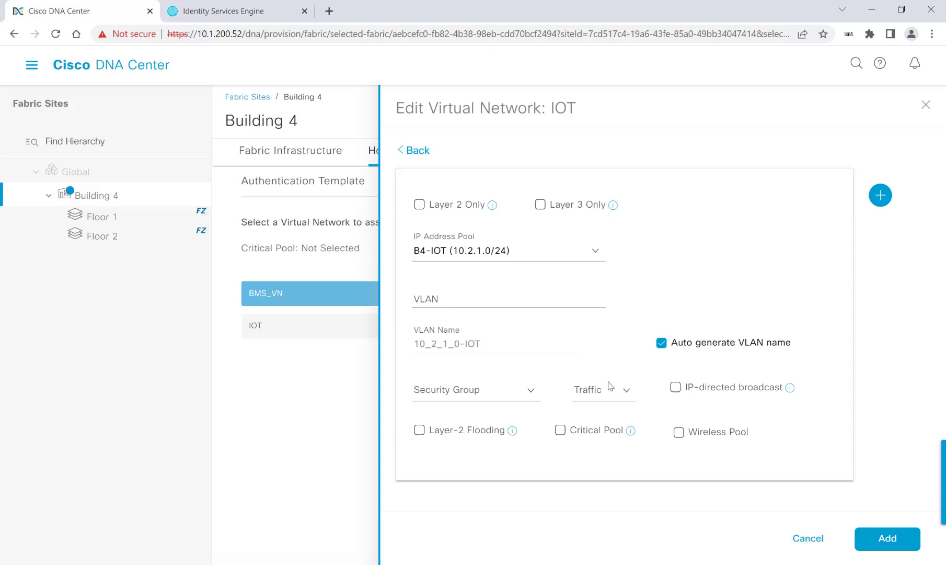
left_click(621, 395)
left_click(607, 423)
left_click(896, 547)
left_click(896, 545)
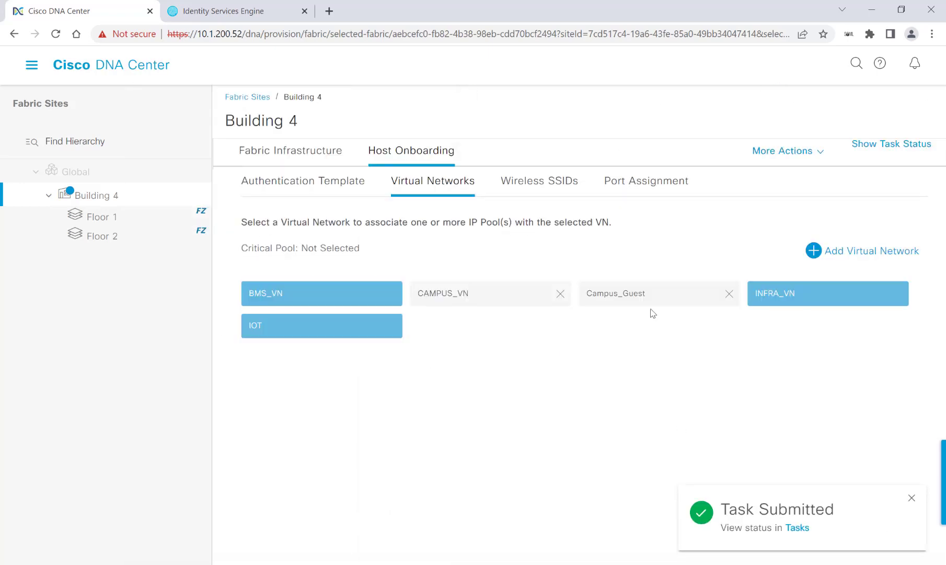
Step: Bind the B4-GUEST pool to Campus_Guest with Data traffic and apply the update
left_click(631, 296)
left_click(902, 191)
left_click(526, 251)
left_click(500, 309)
left_click(588, 390)
left_click(605, 421)
left_click(870, 540)
left_click(870, 540)
Step: Bind B4-WIRED to CAMPUS_VN as a wireless pool with an auto-generated VLAN name, and deploy
left_click(486, 293)
left_click(898, 191)
left_click(545, 255)
scroll(544, 366, "down", 2)
left_click(560, 383)
left_click(661, 343)
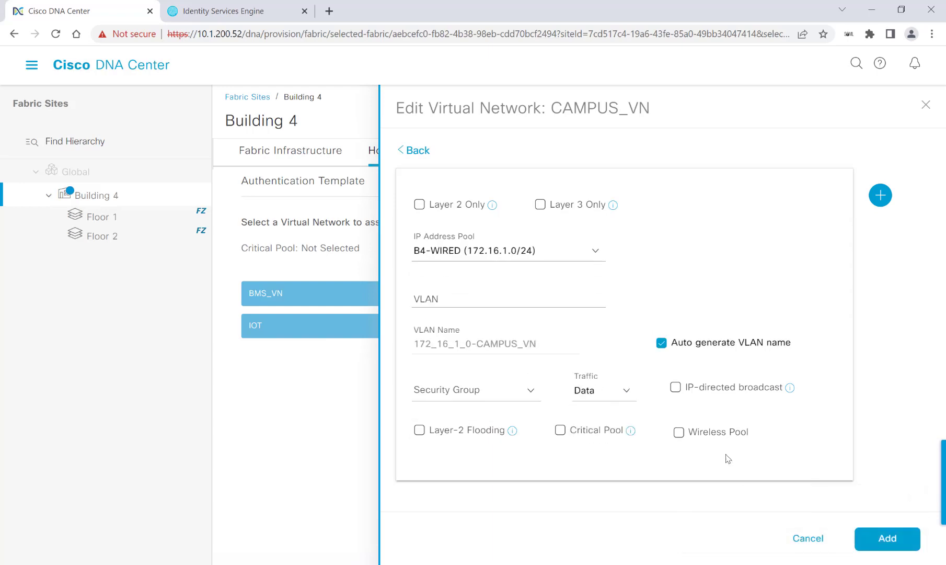
left_click(679, 432)
left_click(883, 539)
left_click(881, 539)
left_click(876, 540)
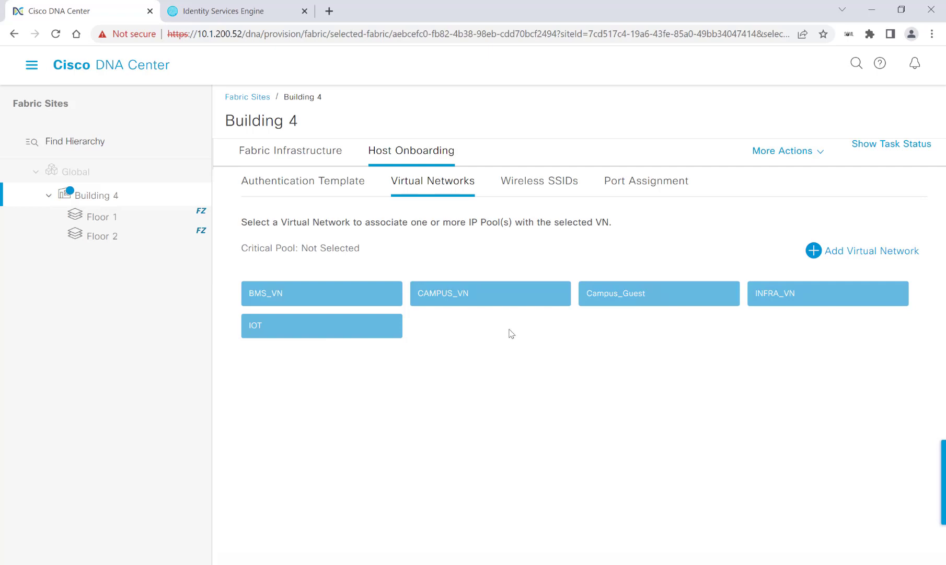
Step: Check that CAMPUS_VN's B4-WIRED pool (172.16.1.0/24, VLAN 1029) shows Wireless Pool enabled
left_click(493, 295)
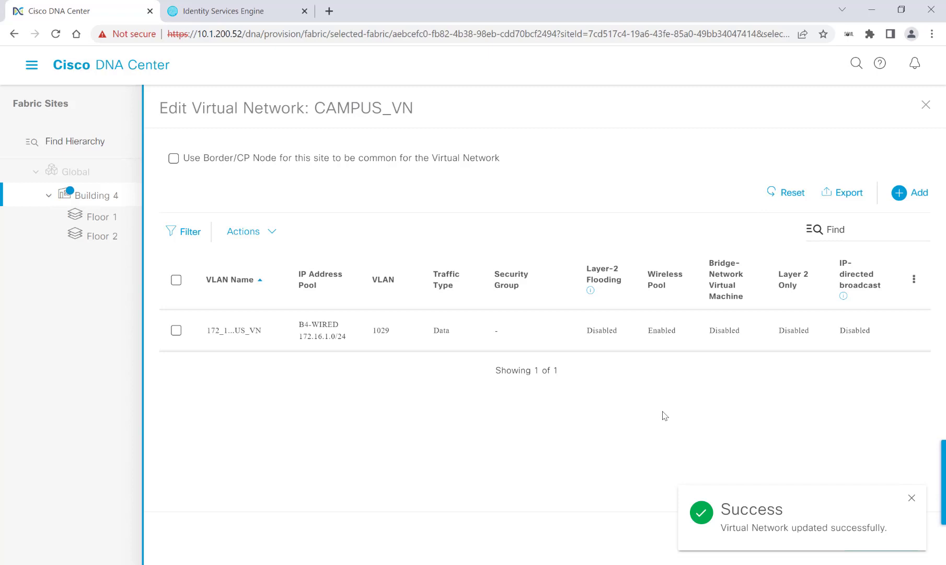
left_click(912, 499)
left_click(808, 538)
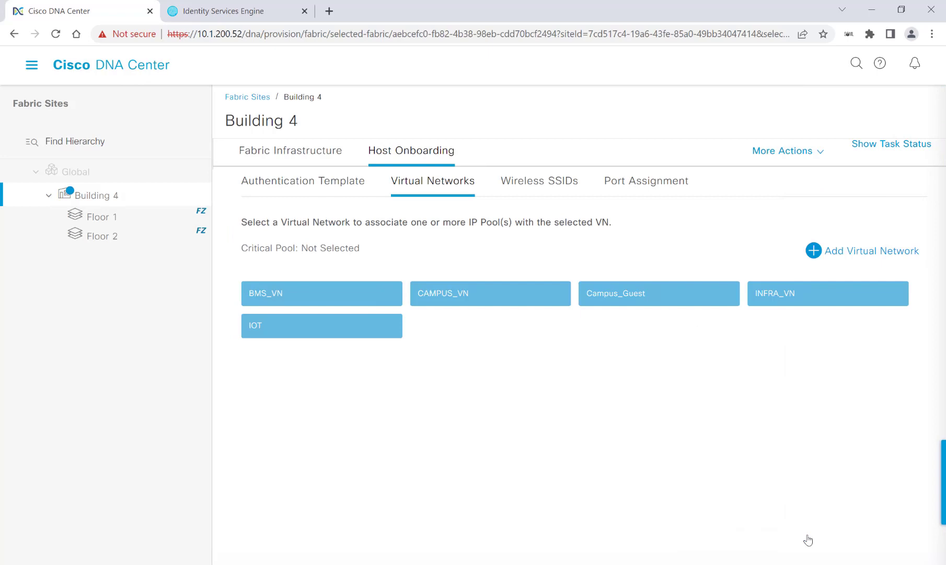
Step: Set Ent-DEMO's address pool to 172_16_1_0-CAMPUS_VN and apply the Wireless SSID Update now
left_click(542, 188)
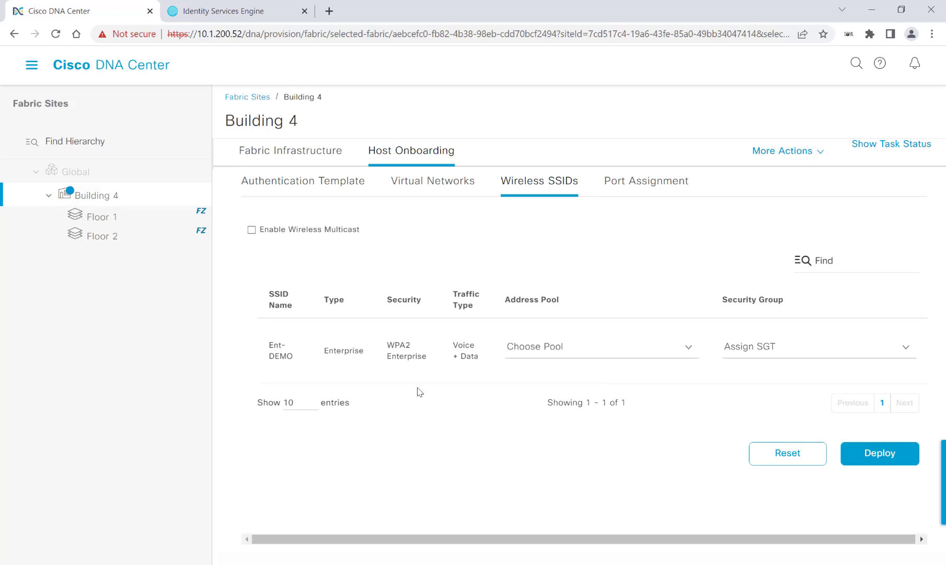
left_click(601, 353)
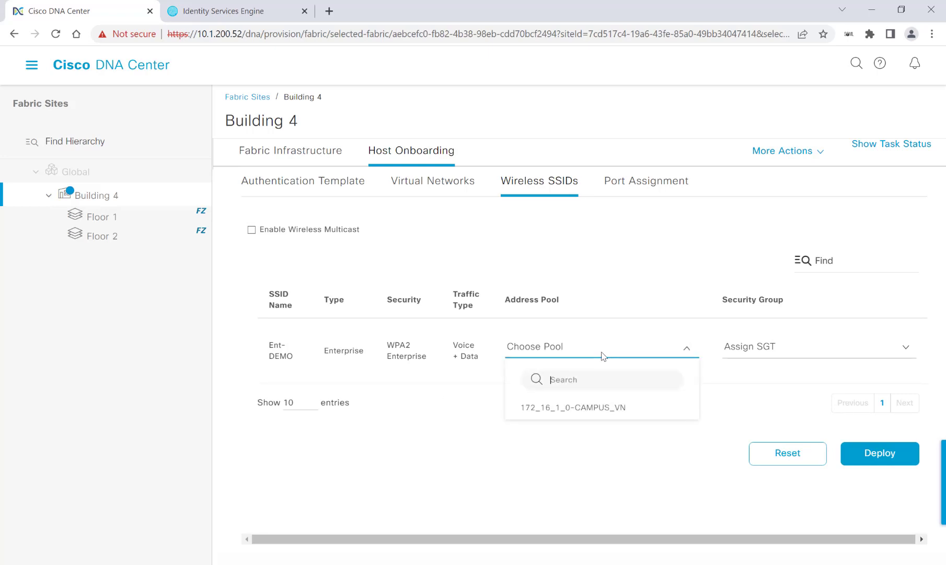
left_click(599, 408)
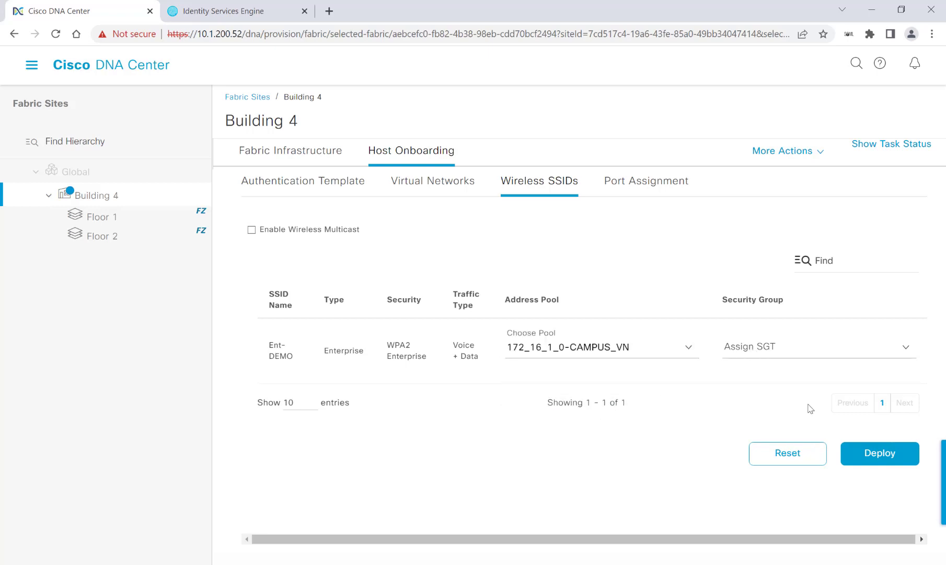
left_click(871, 454)
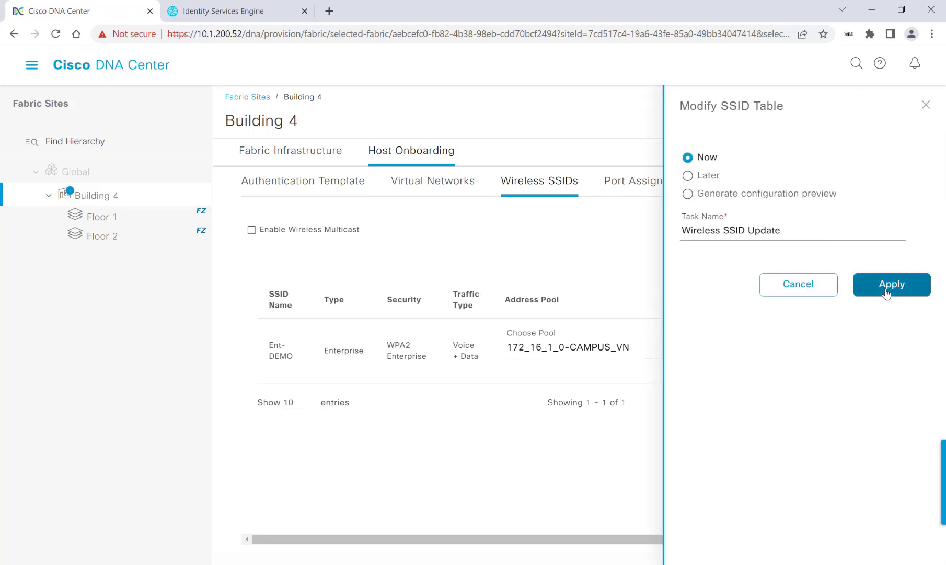
left_click(887, 291)
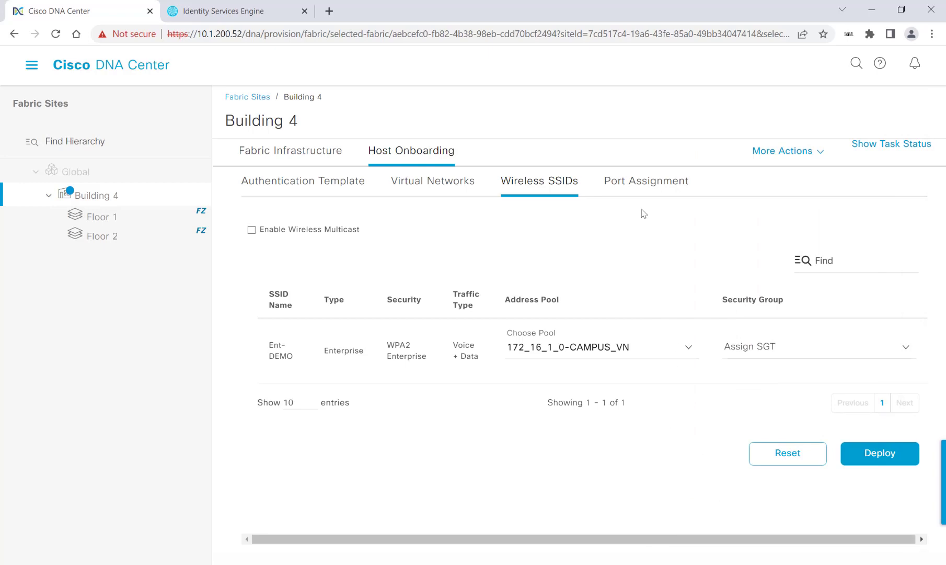
Step: Make C9300-2's GigabitEthernet1/0/14 an Access Point(AP) port on INFRA_1 and deploy it now
left_click(642, 189)
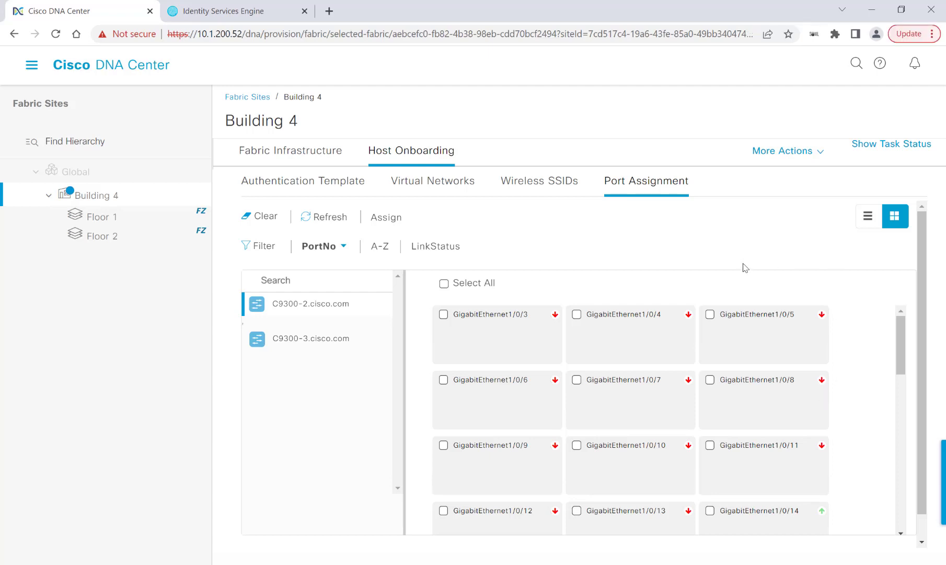
scroll(900, 373, "down", 2)
scroll(900, 372, "down", 1)
left_click(791, 364)
left_click(696, 189)
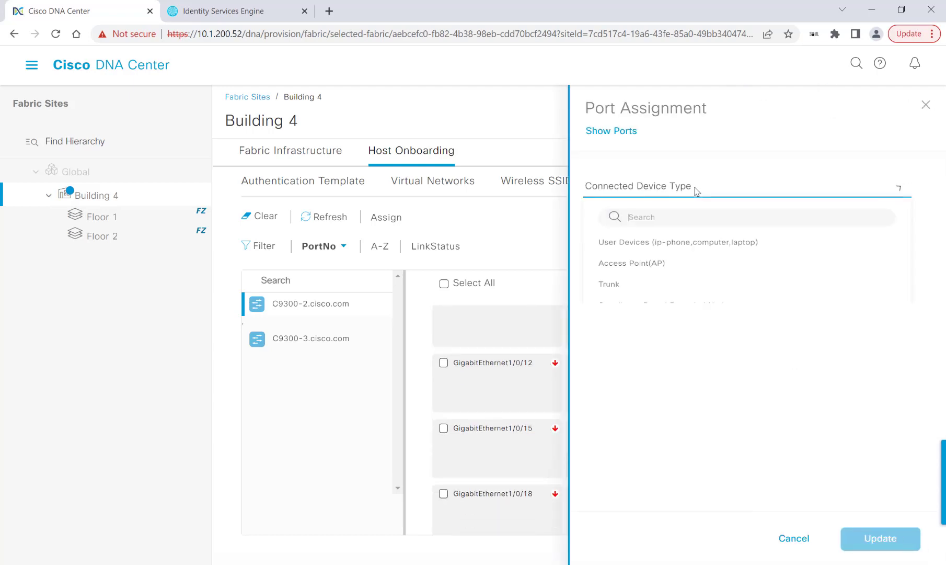
left_click(648, 271)
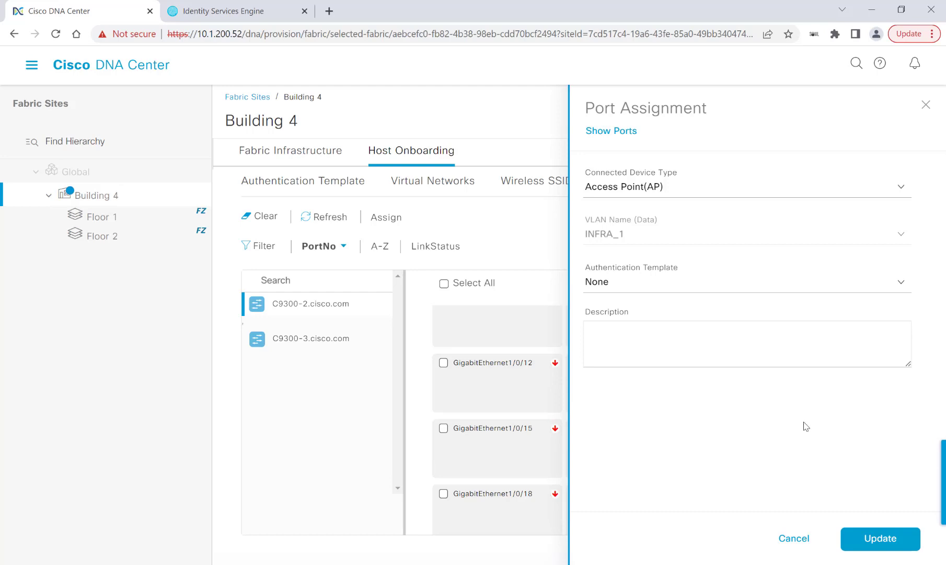
left_click(877, 542)
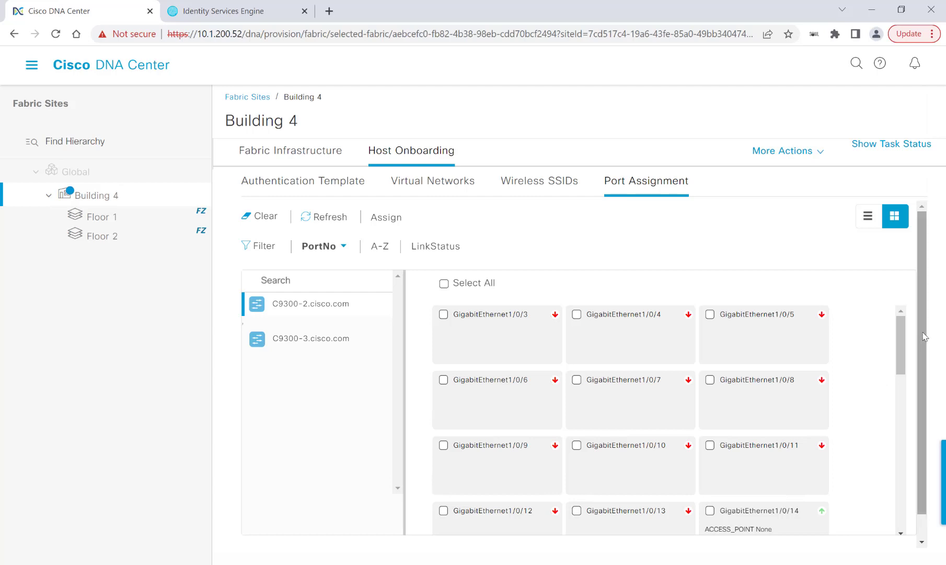
scroll(920, 375, "down", 2)
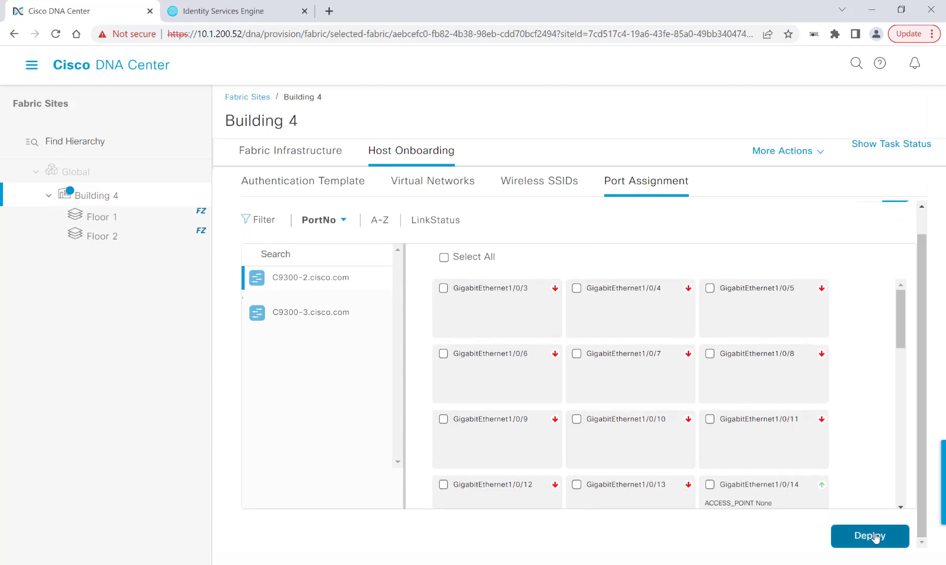
left_click(877, 531)
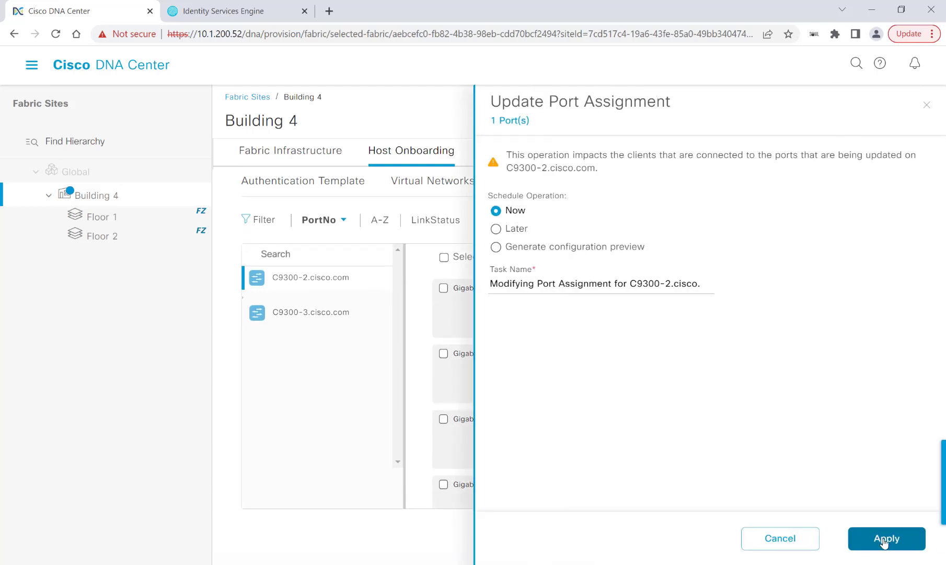
left_click(883, 542)
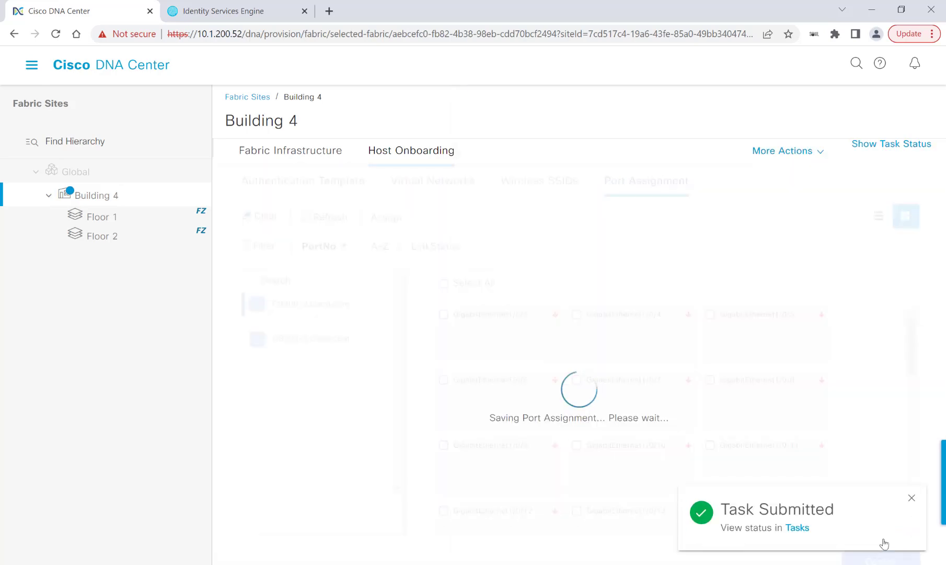